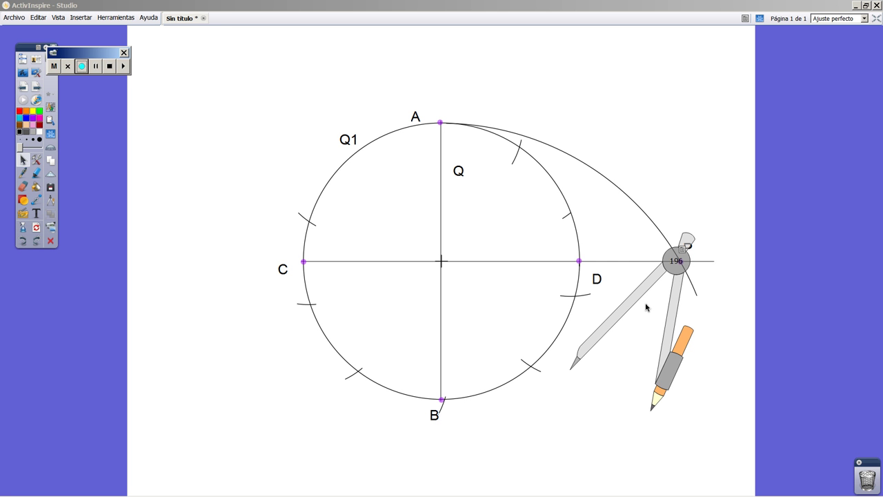
- Draw four concentric circles with the compass, radii from 104 up to 259, then move the compass aside
left_click_drag(626, 305, 497, 205)
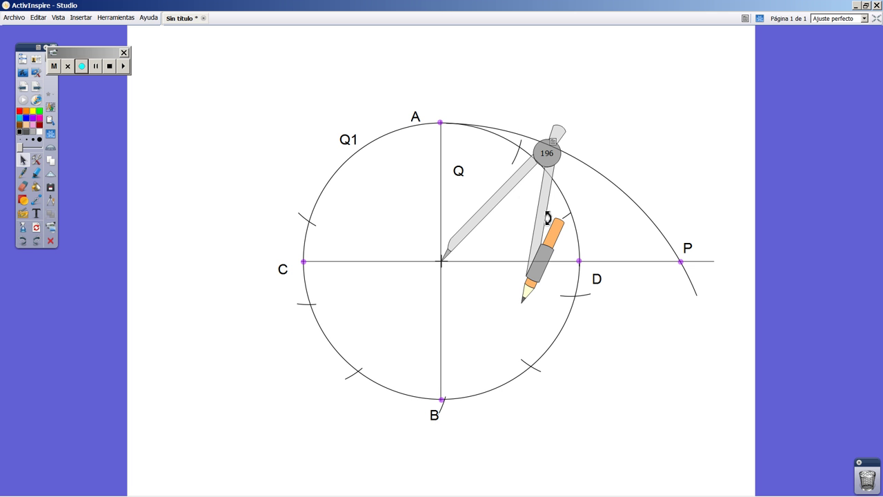
mouse_move(543, 198)
left_mouse_down()
mouse_move(518, 147)
mouse_move(492, 132)
mouse_move(504, 160)
left_mouse_up()
mouse_move(533, 222)
left_mouse_down()
mouse_move(483, 224)
mouse_move(392, 205)
mouse_move(380, 292)
mouse_move(518, 251)
mouse_move(521, 221)
mouse_move(506, 234)
mouse_move(494, 302)
mouse_move(383, 315)
mouse_move(400, 178)
mouse_move(508, 231)
mouse_move(532, 233)
mouse_move(347, 257)
mouse_move(394, 333)
mouse_move(573, 210)
mouse_move(552, 204)
left_mouse_up()
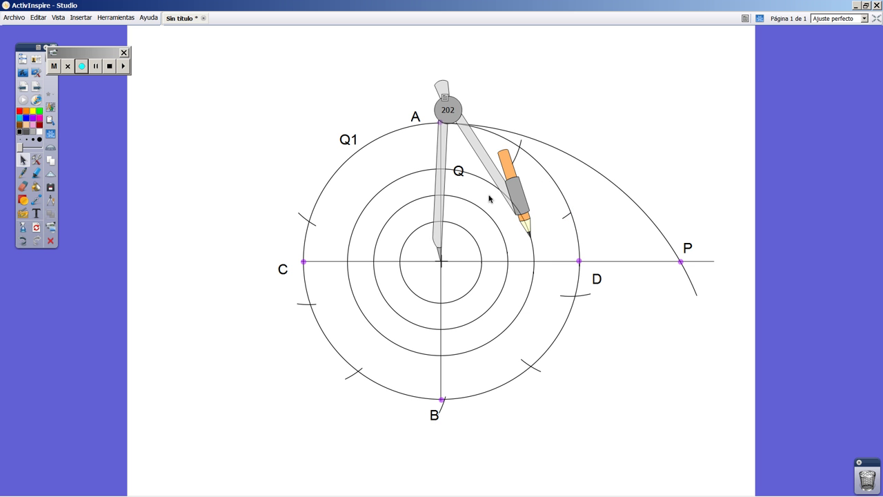
mouse_move(523, 210)
left_mouse_down()
mouse_move(550, 210)
mouse_move(358, 275)
mouse_move(491, 336)
mouse_move(570, 211)
mouse_move(562, 191)
mouse_move(531, 188)
left_mouse_up()
left_click_drag(435, 213, 625, 228)
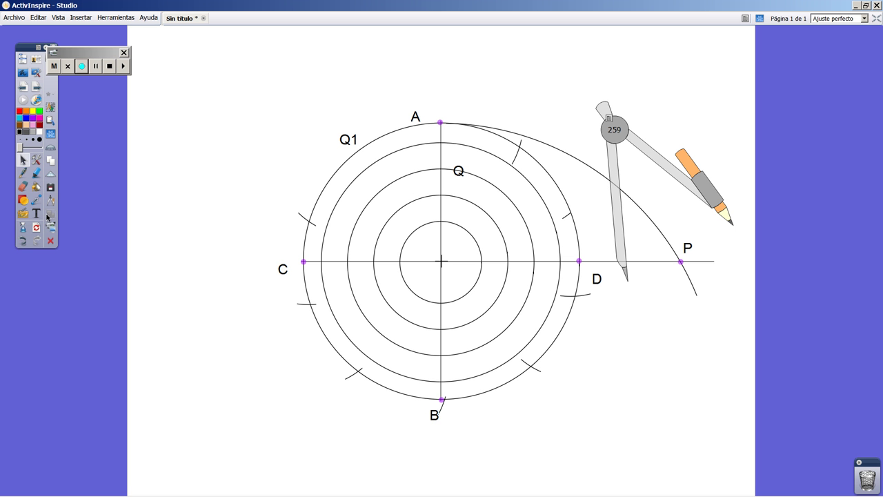
left_click(24, 202)
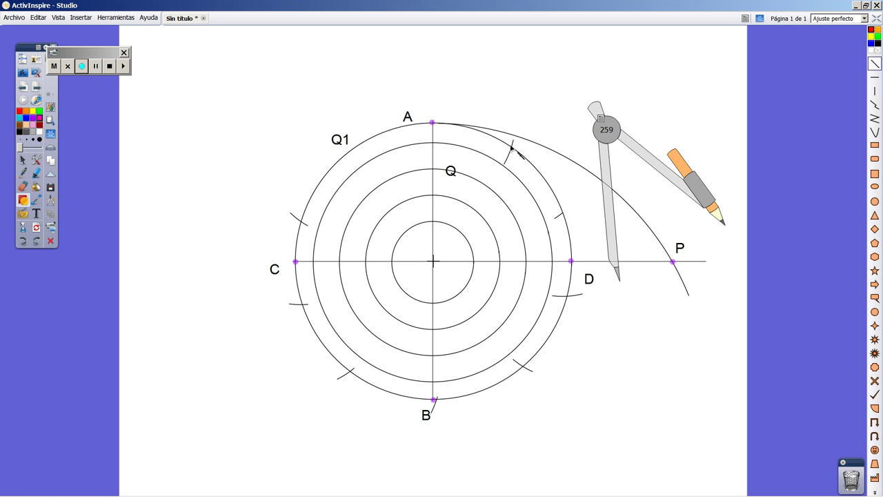
- Draw four pink diameters through the centre between opposite arc marks near Q1, C and D
mouse_move(511, 146)
left_mouse_down()
mouse_move(416, 253)
mouse_move(353, 371)
left_mouse_up()
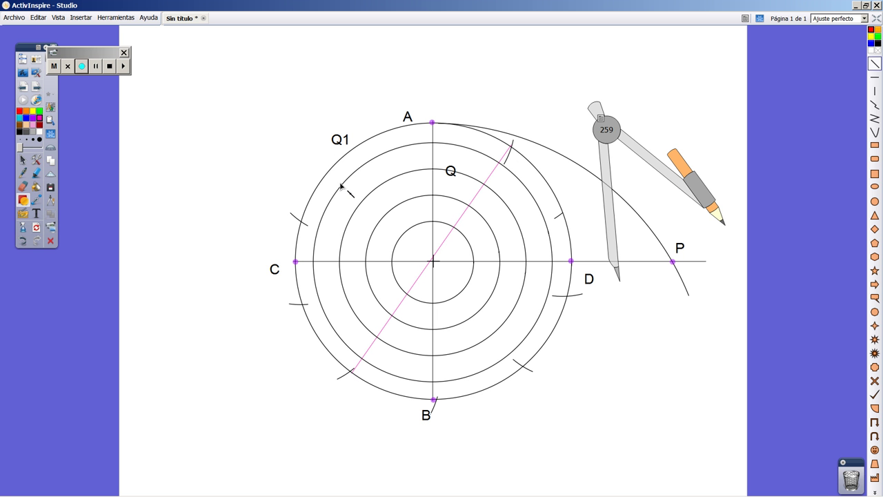
mouse_move(351, 151)
left_mouse_down()
mouse_move(493, 347)
mouse_move(512, 358)
left_mouse_up()
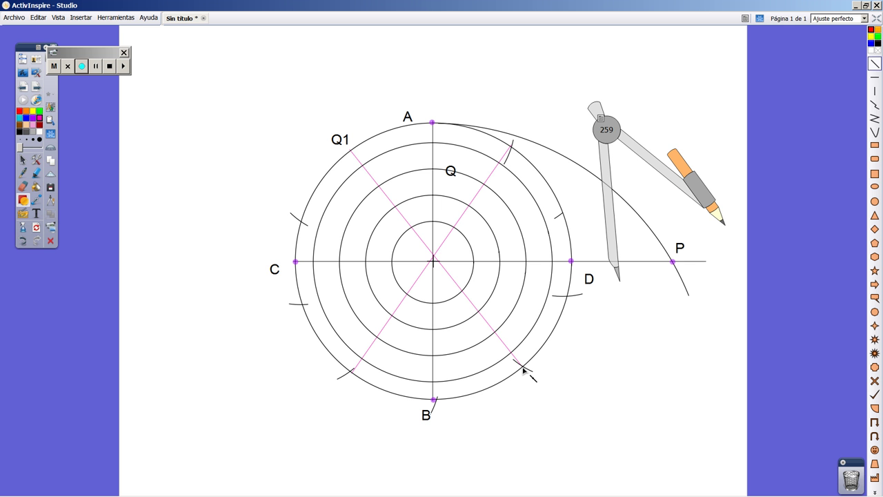
left_click_drag(301, 223, 570, 302)
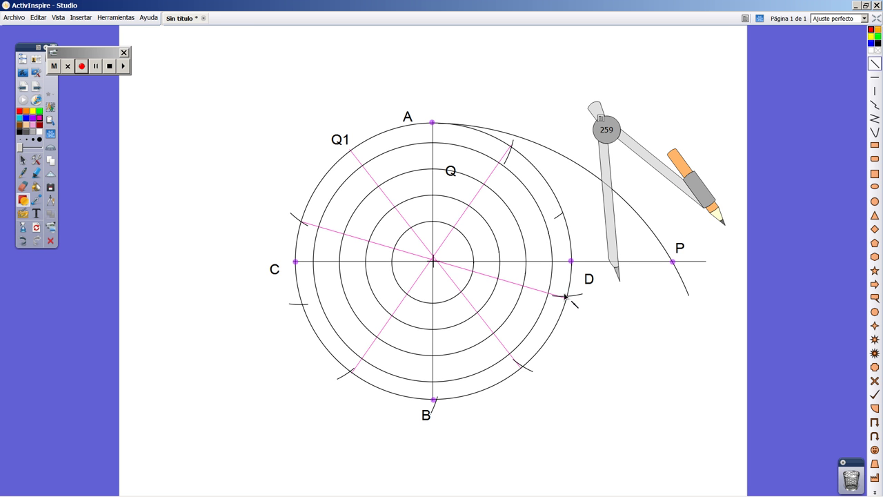
mouse_move(563, 211)
left_mouse_down()
mouse_move(561, 226)
mouse_move(305, 304)
left_mouse_up()
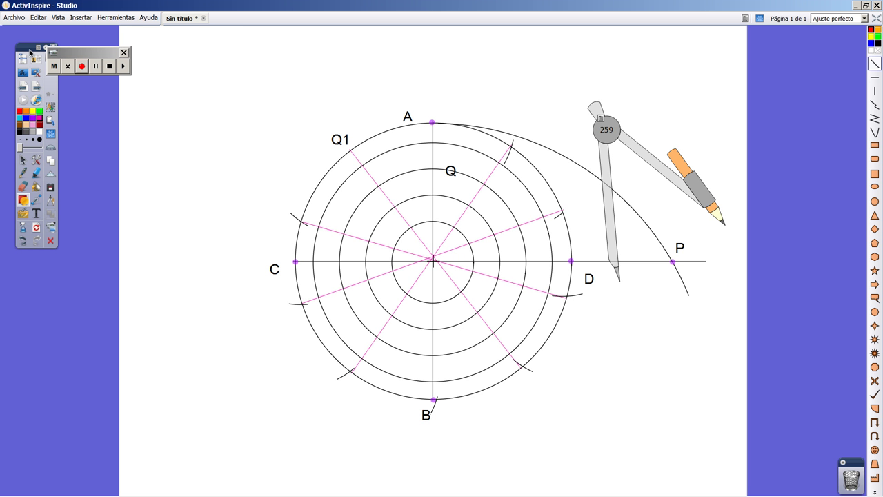
left_click(23, 159)
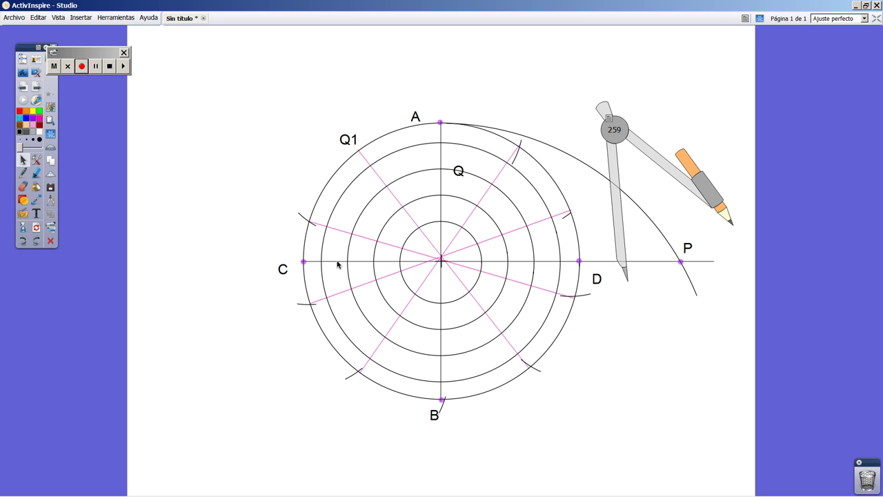
- Delete the horizontal C–P construction line and the C and D text labels
left_click(387, 262)
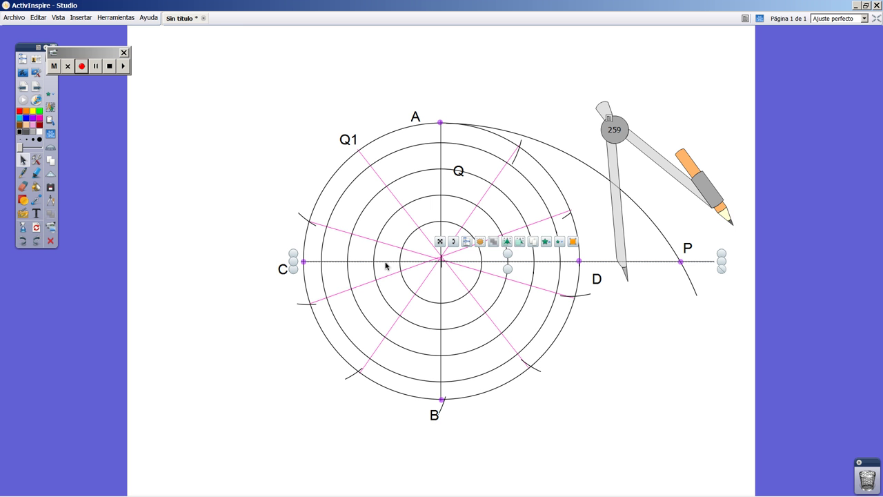
key("Delete")
left_click(282, 270)
key("Delete")
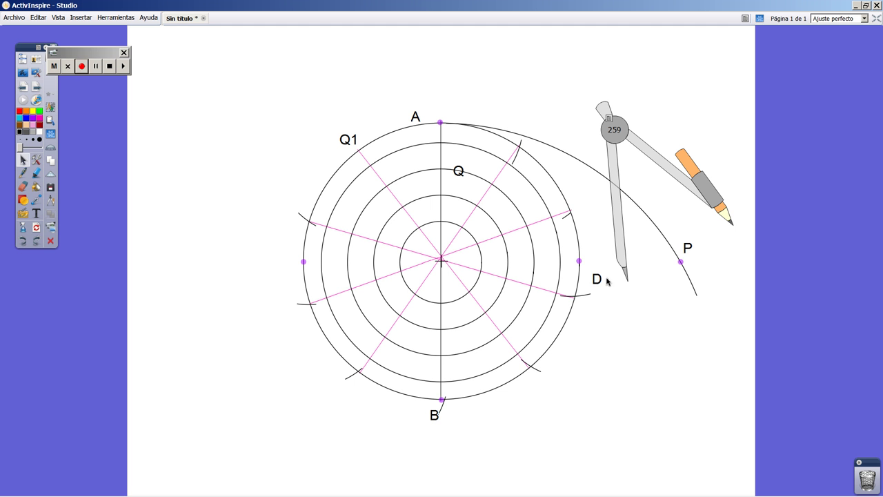
left_click(603, 282)
key("Delete")
- Draw the first green zigzag lines from inner intersections up to point A and toward Q1
left_click(23, 200)
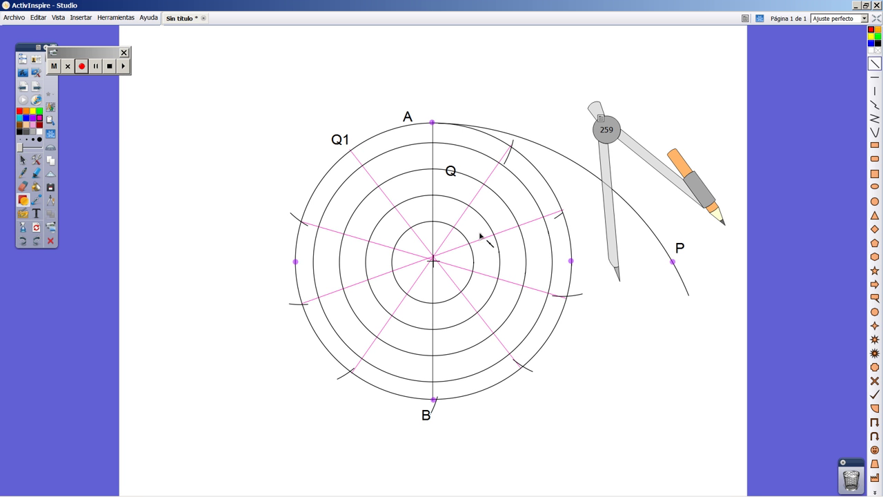
mouse_move(494, 237)
left_mouse_down()
mouse_move(522, 147)
mouse_move(512, 181)
left_mouse_up()
key("ctrl+z")
left_click_drag(496, 237, 513, 145)
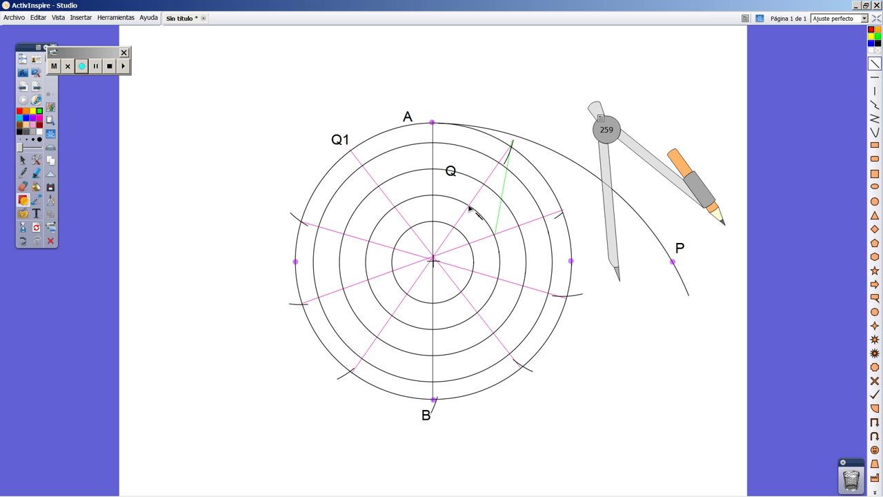
left_click_drag(469, 207, 433, 122)
mouse_move(433, 195)
left_mouse_down()
mouse_move(347, 147)
mouse_move(353, 151)
left_mouse_up()
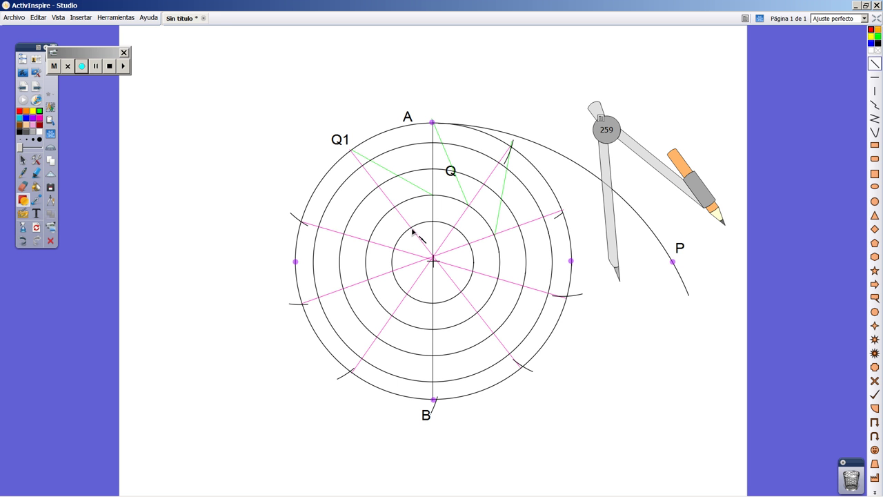
- Continue green lines to the left and lower-left outer circle, redrawing one misplaced segment
left_click_drag(410, 226, 300, 225)
key("ctrl+z")
mouse_move(395, 208)
left_mouse_down()
mouse_move(293, 223)
mouse_move(301, 221)
left_mouse_up()
left_click_drag(369, 244, 301, 306)
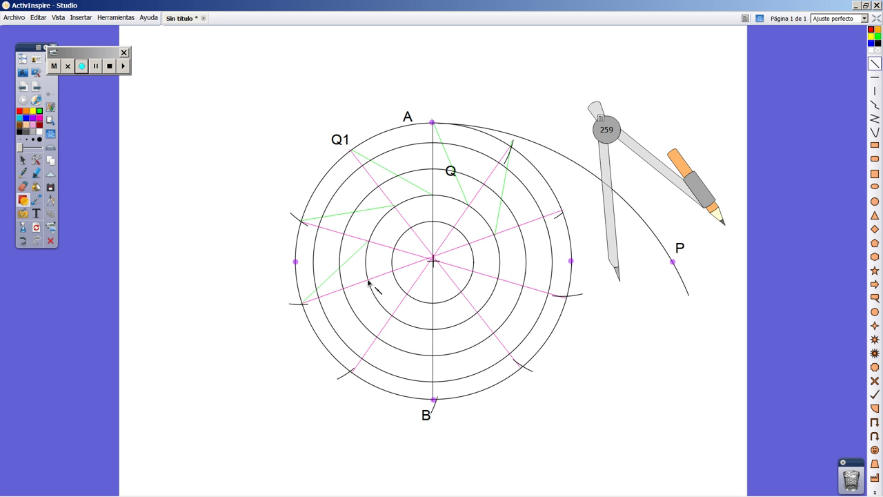
left_click_drag(369, 281, 350, 373)
- Finish the green star with lines through point B and the right arc marks, closing it
left_click_drag(392, 318, 433, 399)
left_click_drag(433, 331, 522, 366)
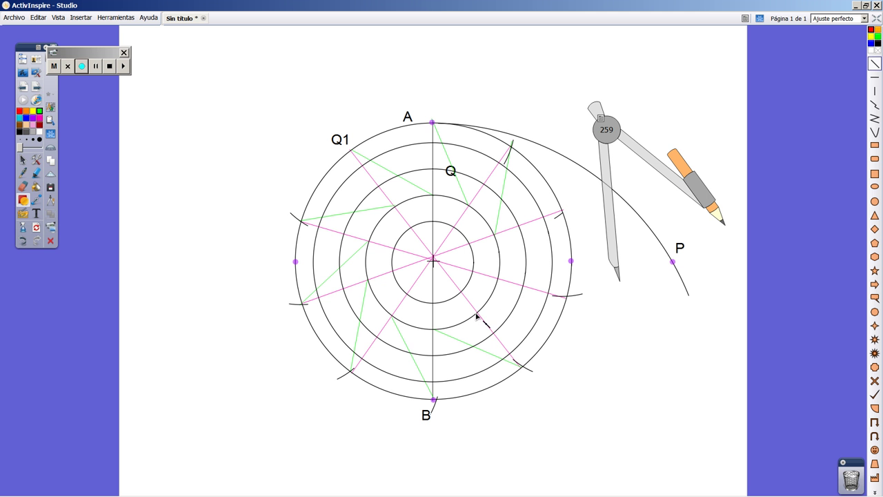
mouse_move(478, 314)
left_mouse_down()
mouse_move(563, 318)
mouse_move(568, 301)
left_mouse_up()
mouse_move(498, 279)
left_mouse_down()
mouse_move(570, 225)
mouse_move(564, 211)
left_mouse_up()
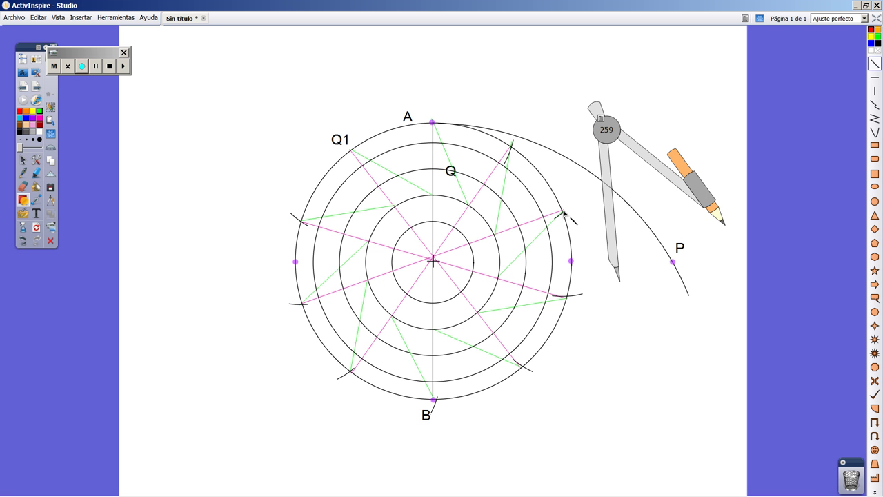